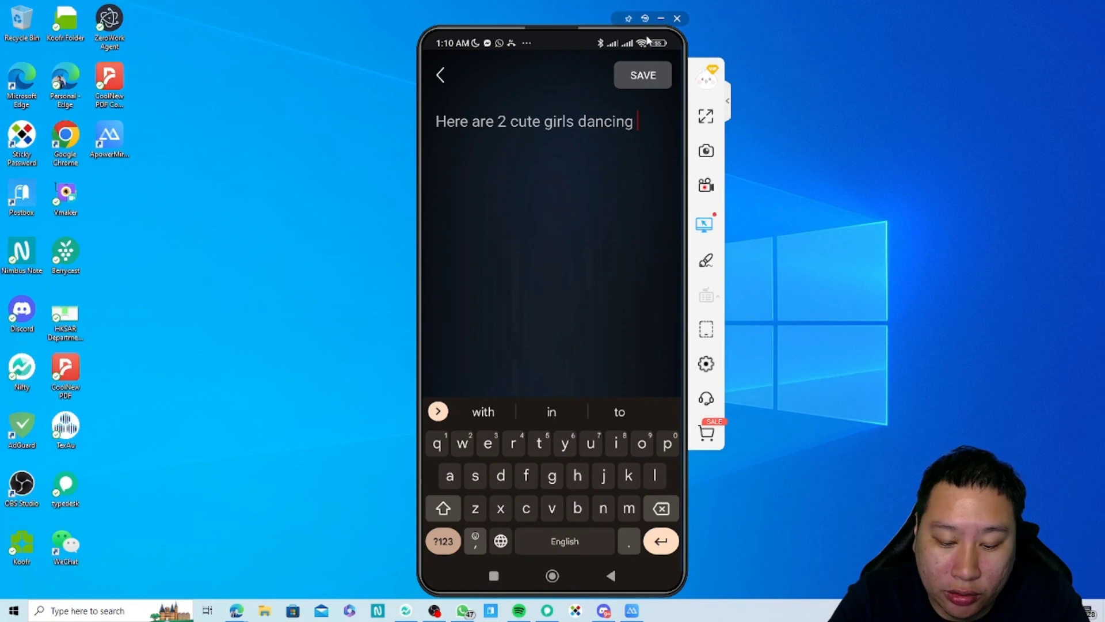
Finish the voice text '…without a care in the world. Happiest children I've seen.', fixing typos, and save.
type("in h")
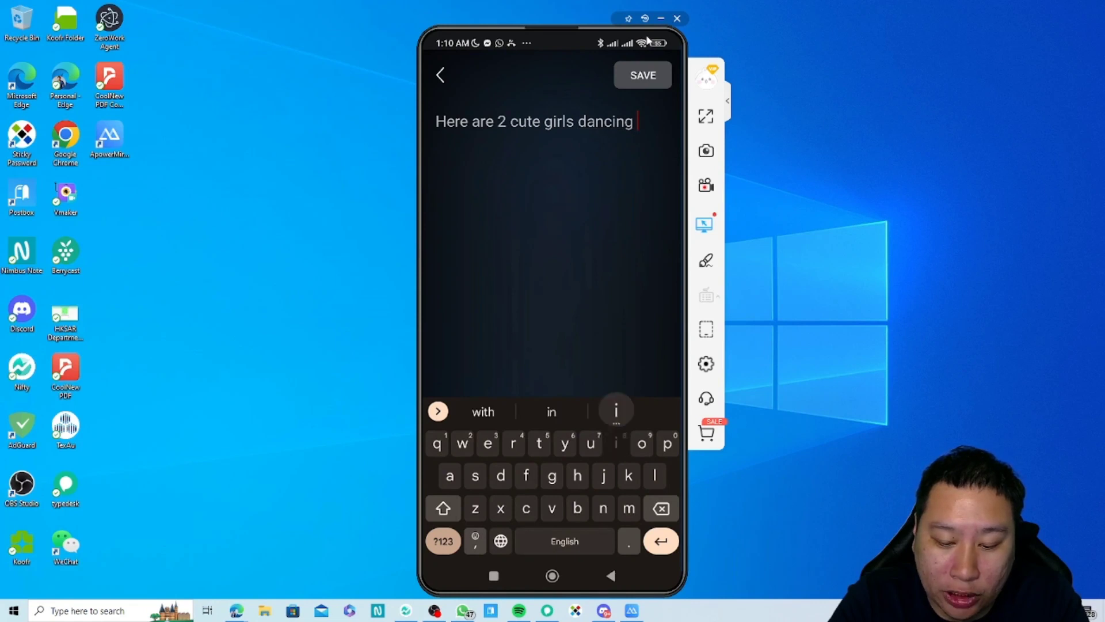
type("ap")
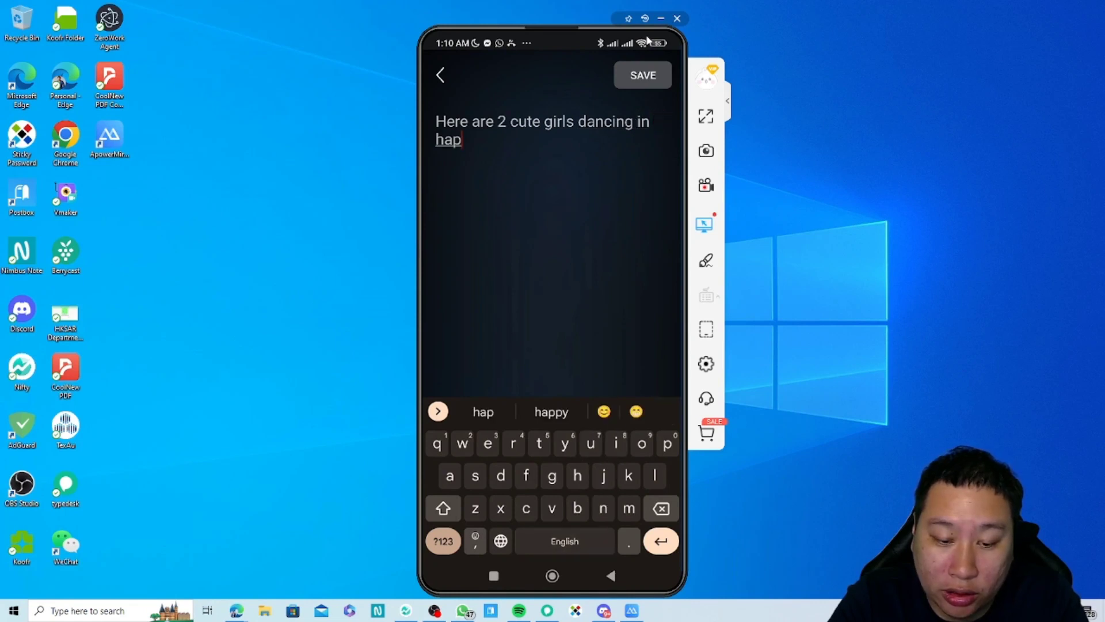
key("BackSpace")
key("BackSpace")
key("BackSpace")
key("BackSpace")
key("BackSpace")
key("BackSpace")
key("BackSpace")
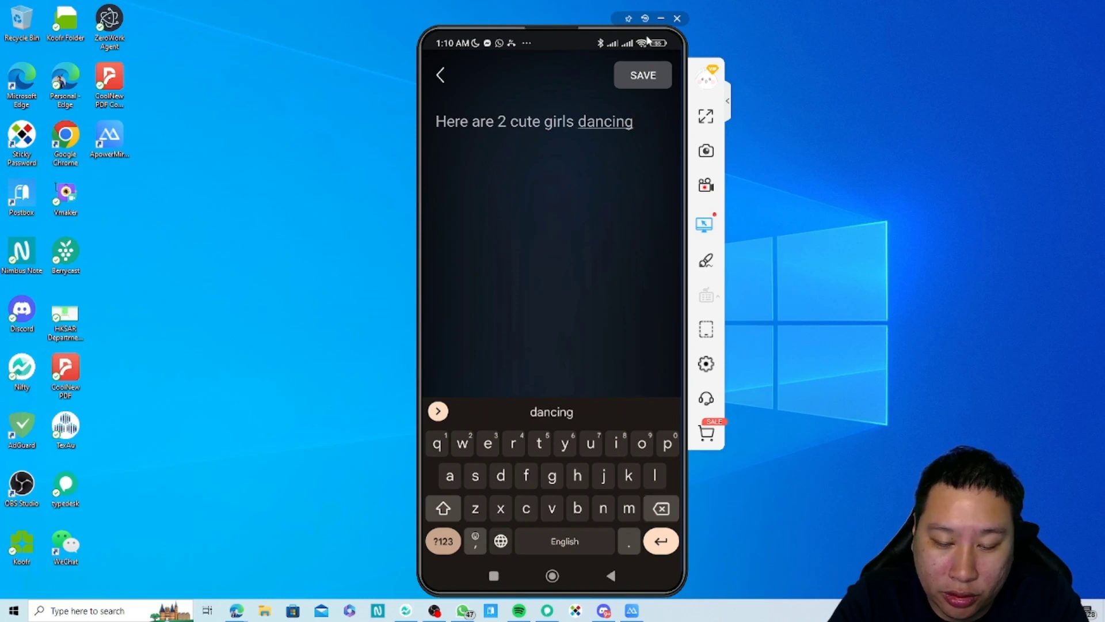
type("without a")
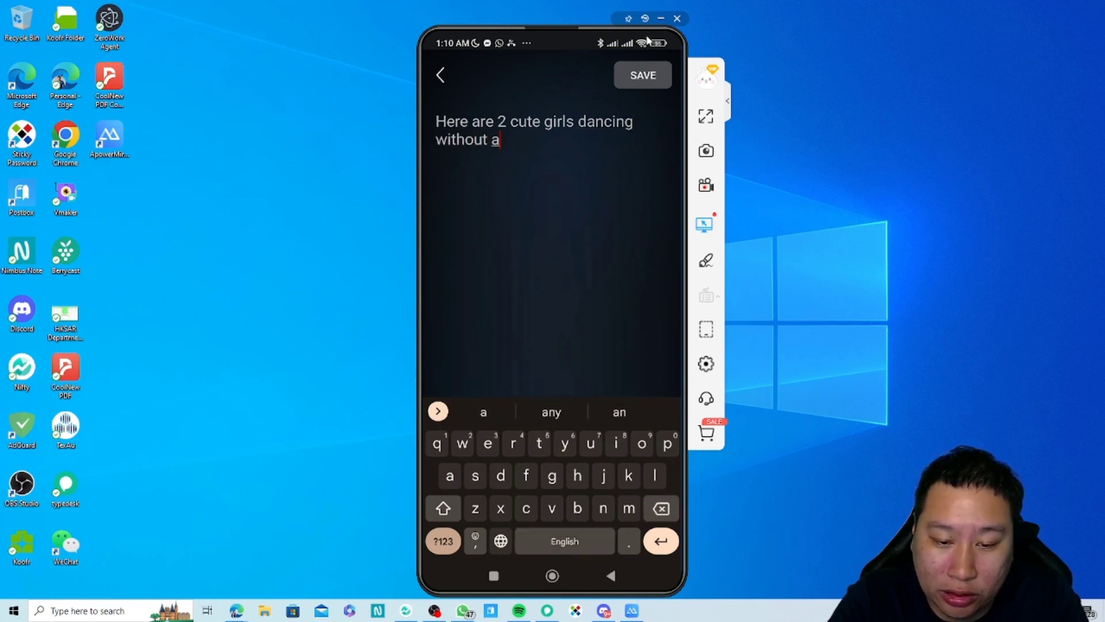
type(" care in t")
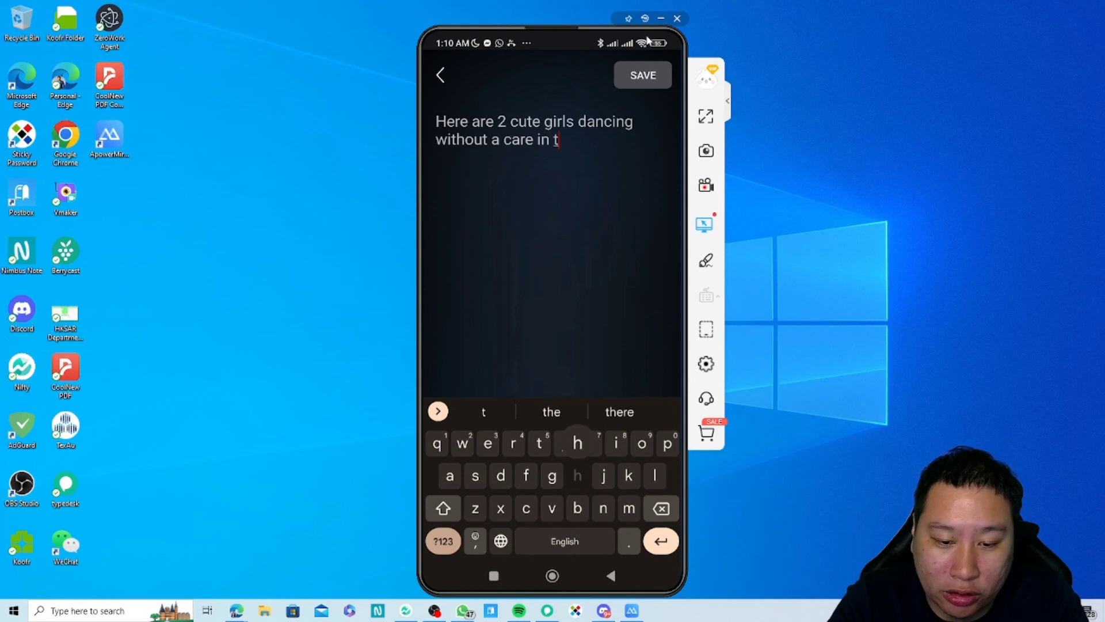
type("he world.")
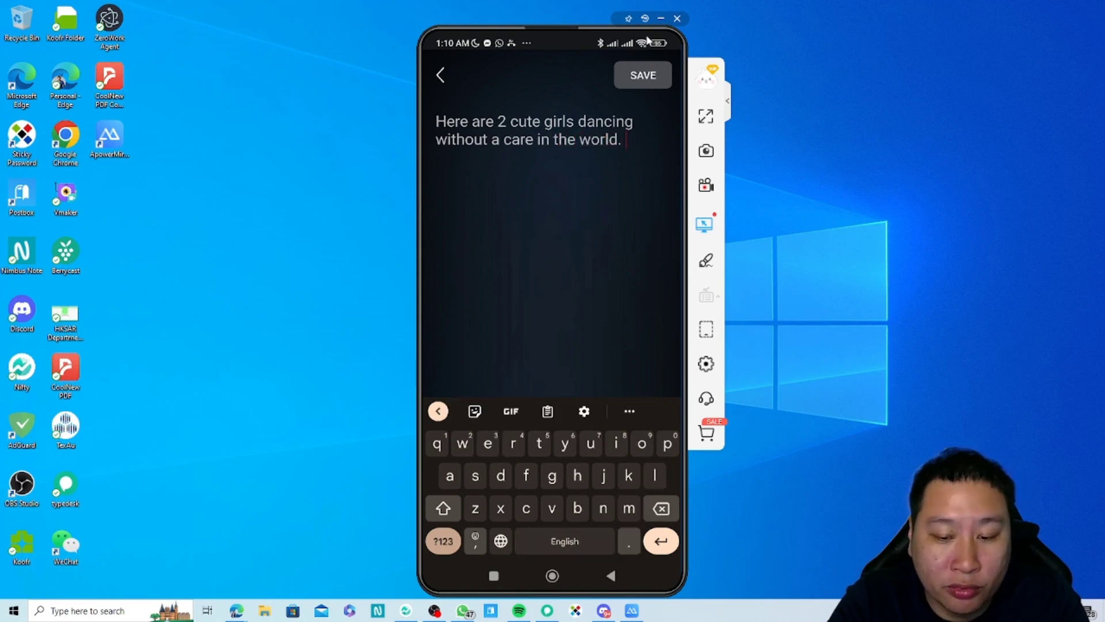
type(" happin")
key("BackSpace")
key("BackSpace")
key("BackSpace")
key("BackSpace")
key("BackSpace")
key("BackSpace")
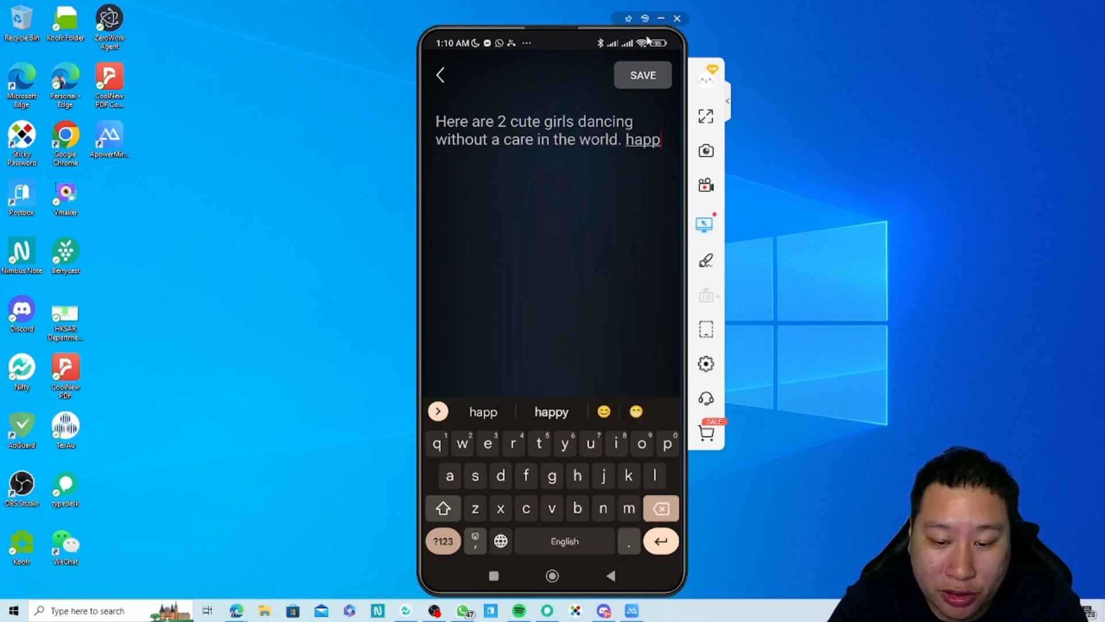
type("Happe")
key("BackSpace")
type("iest chi")
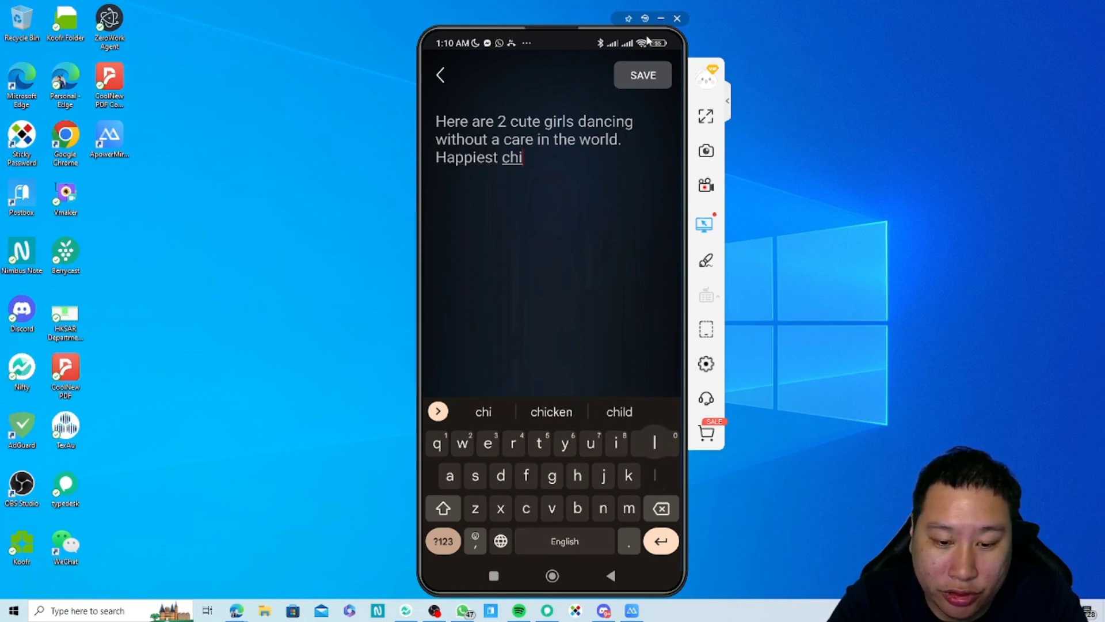
type("ldren ")
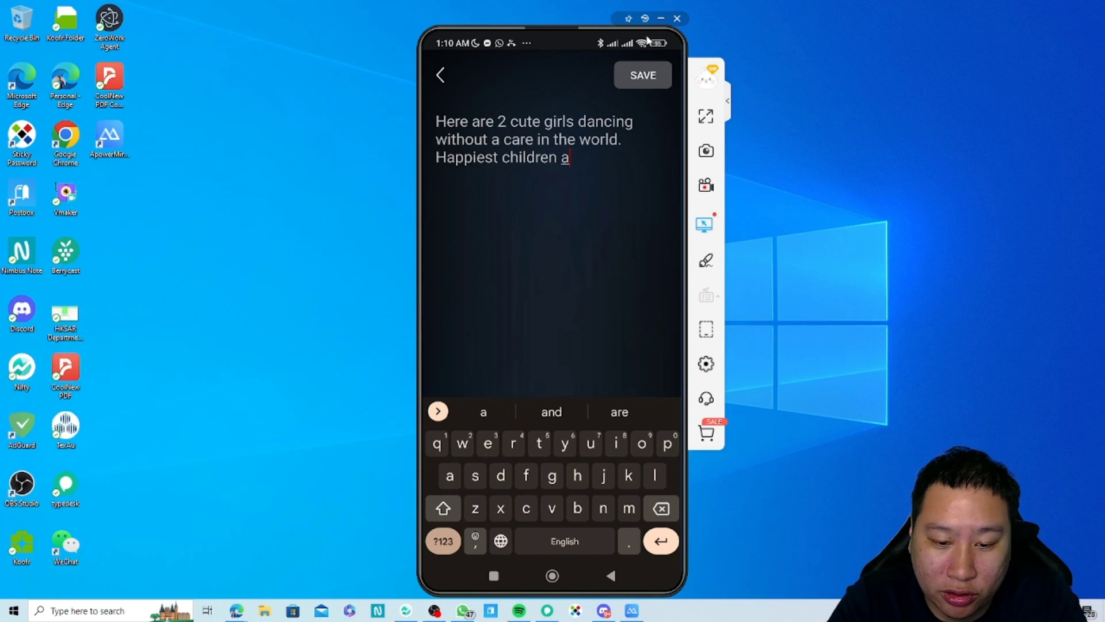
type("I've seen")
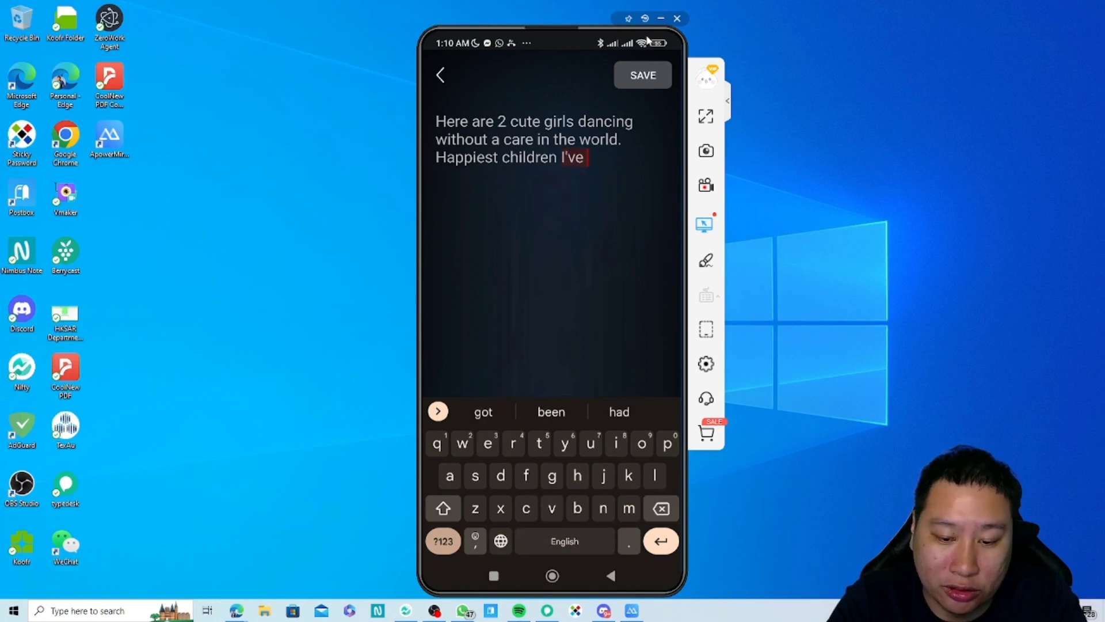
key("Return")
key("BackSpace")
type(".")
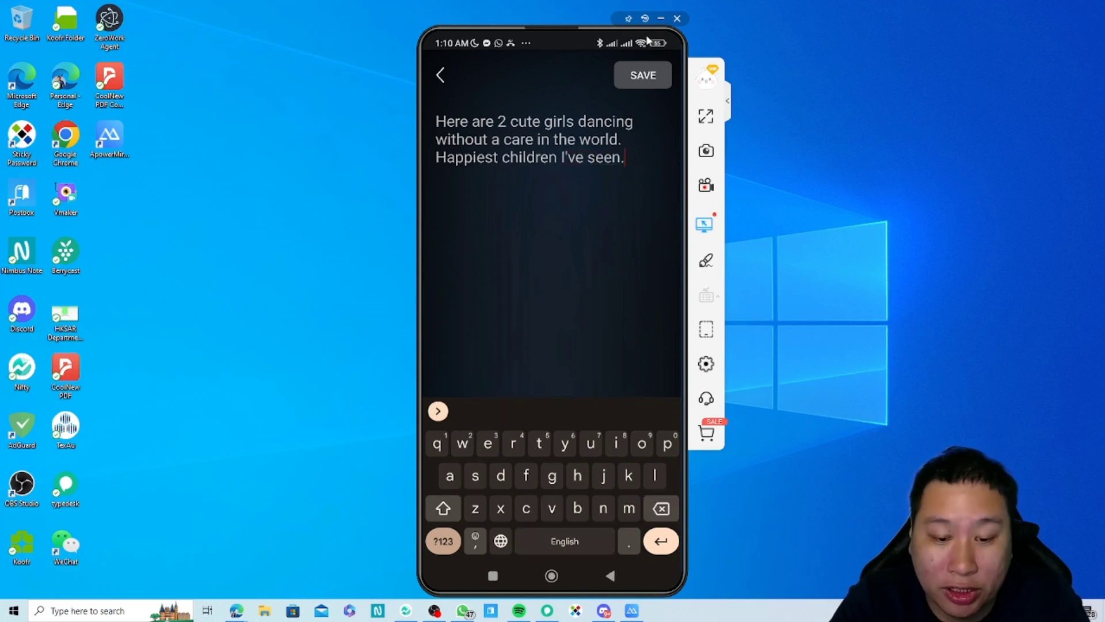
key("Return")
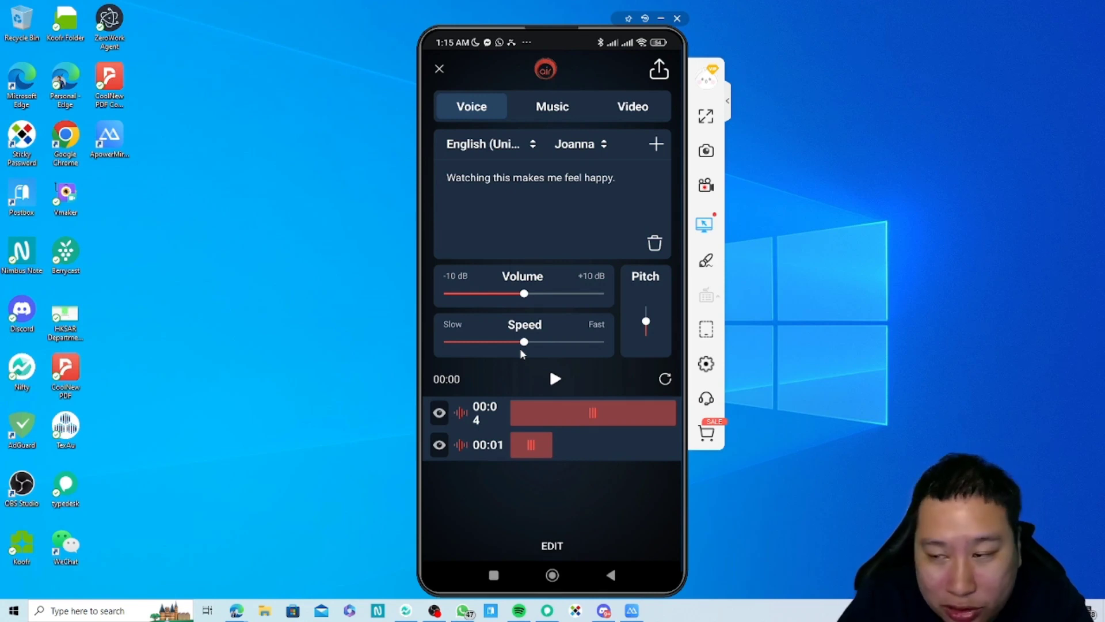
Move the second voice clip later on the timeline and save the new arrangement.
left_click(553, 544)
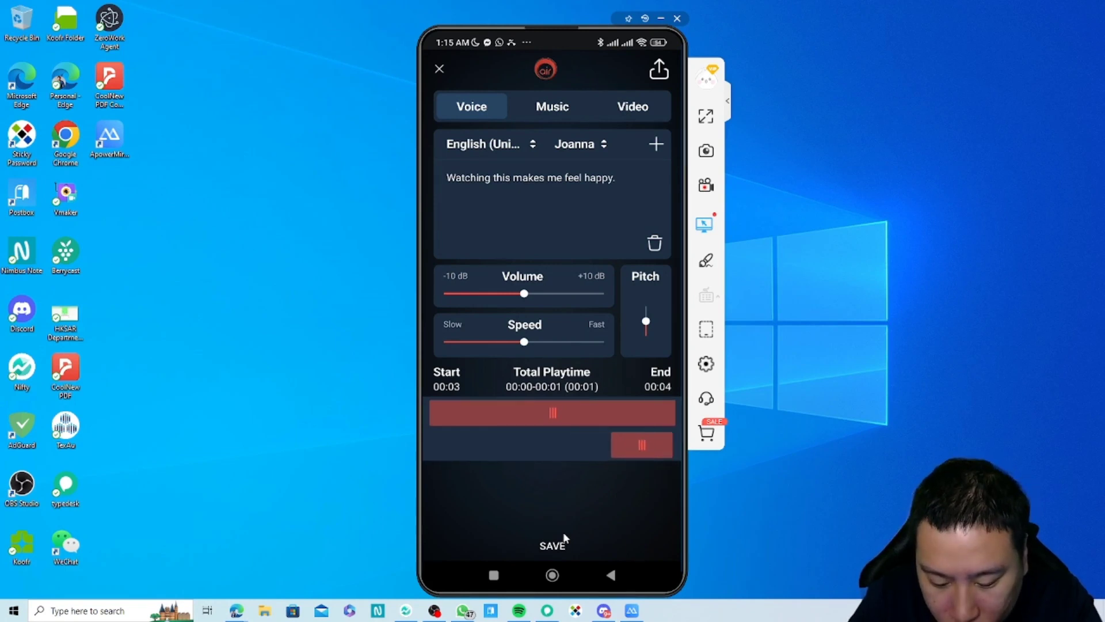
left_click(552, 545)
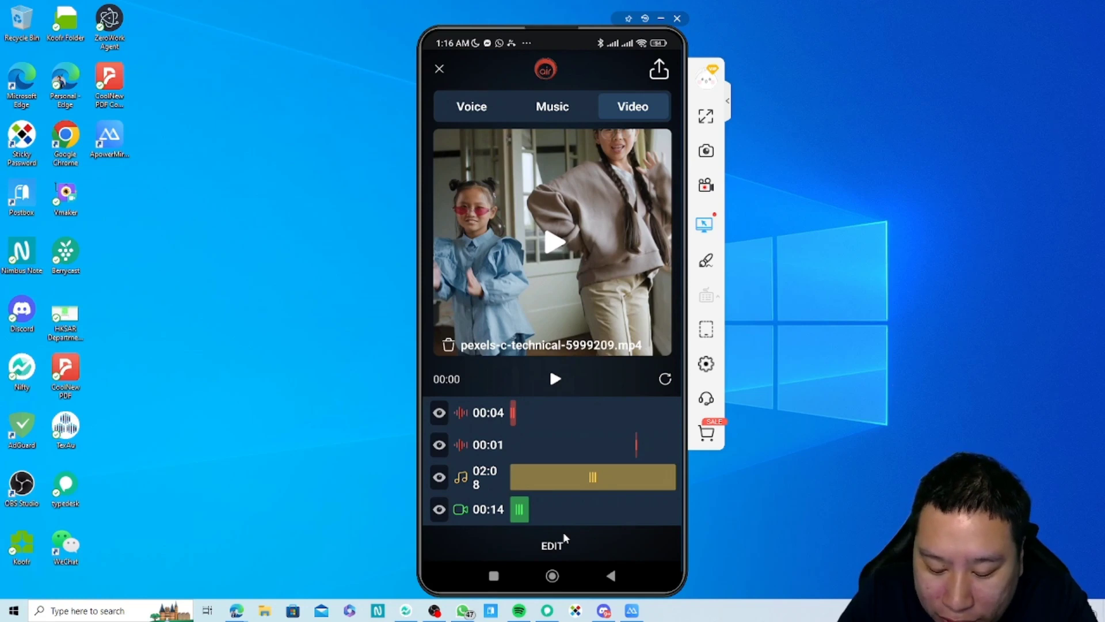
Enter timeline editing and select the gold music track to trim it toward 00:13.
left_click(563, 534)
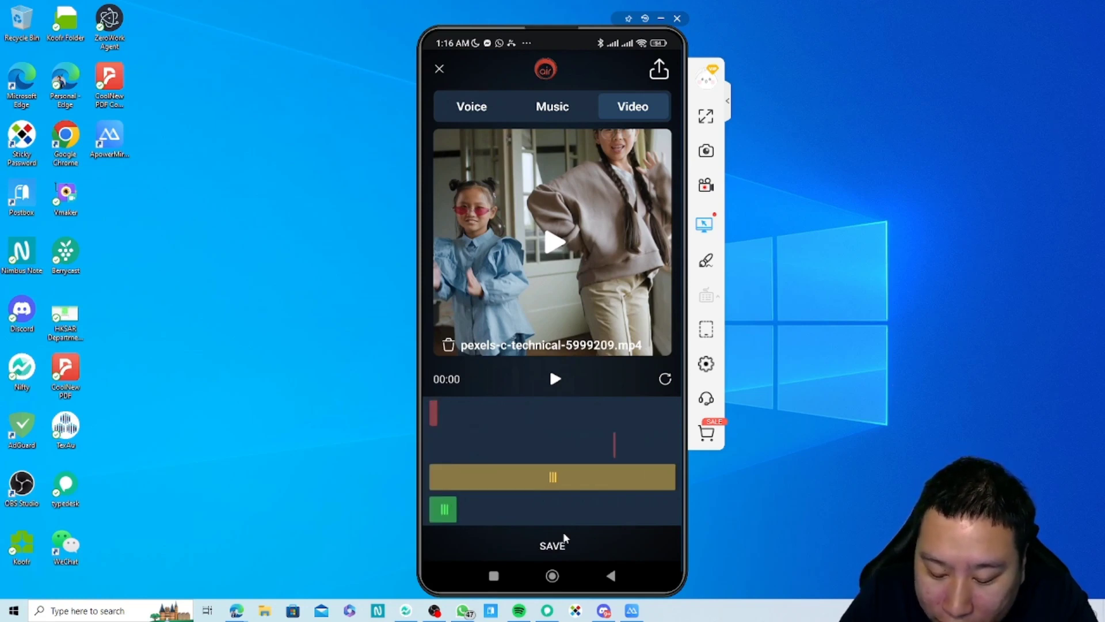
left_click(564, 535)
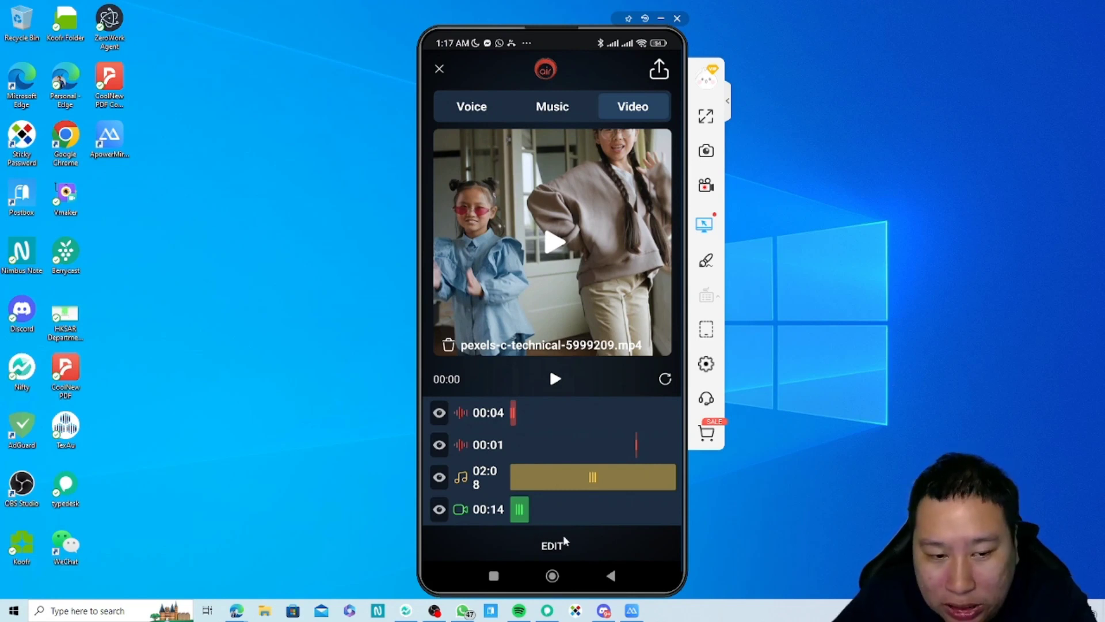
left_click(534, 543)
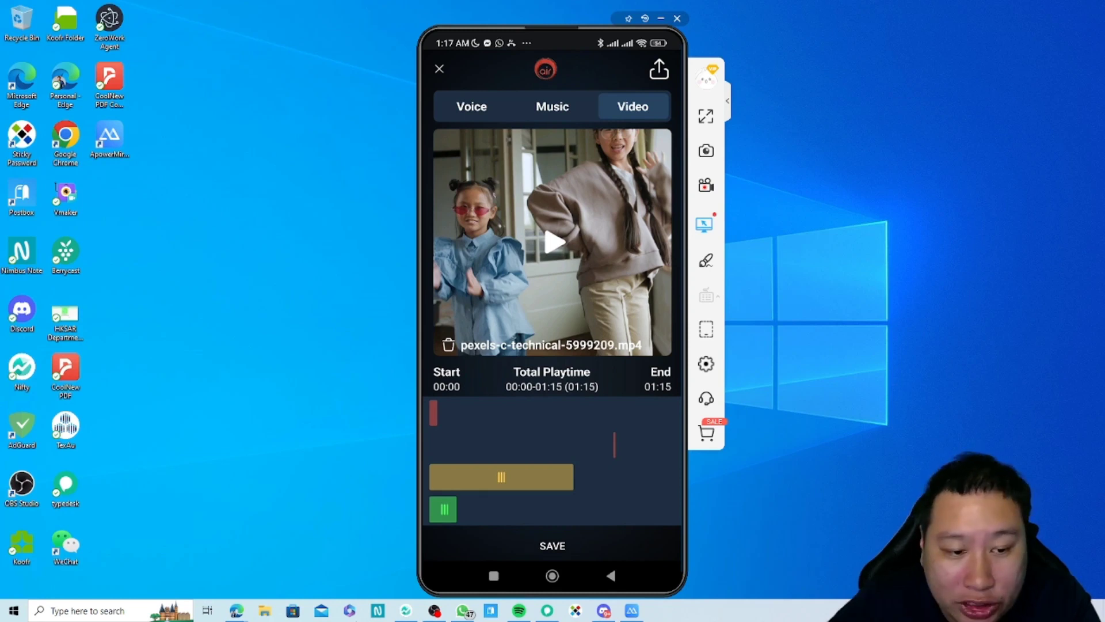
left_click(503, 478)
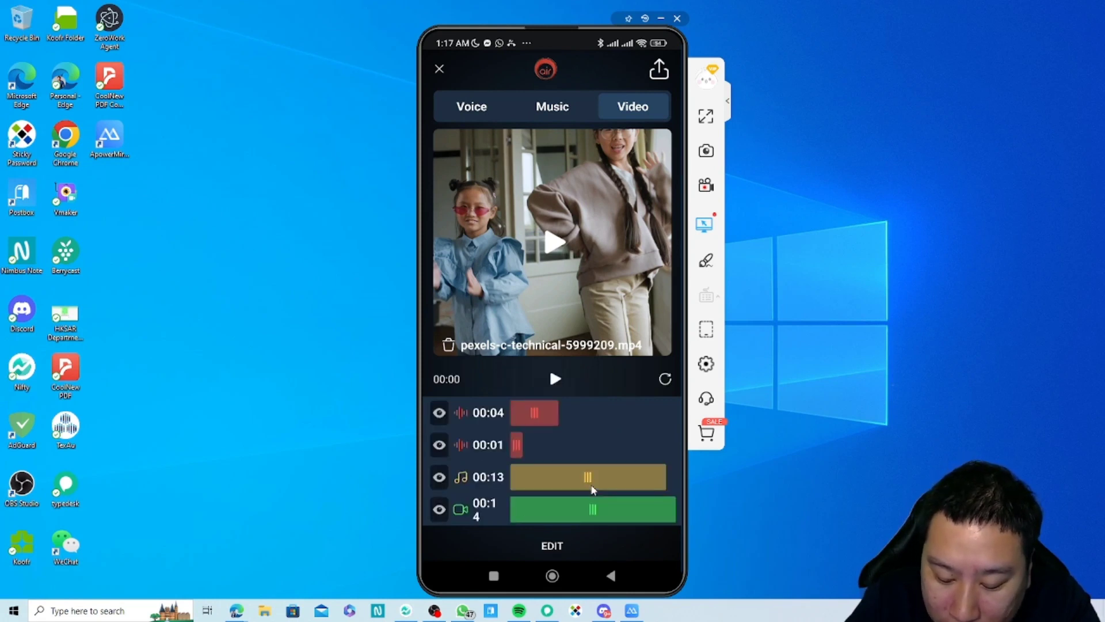
Reposition both red voice clips on the timeline, then review the Clouds Above music settings.
left_click(593, 490)
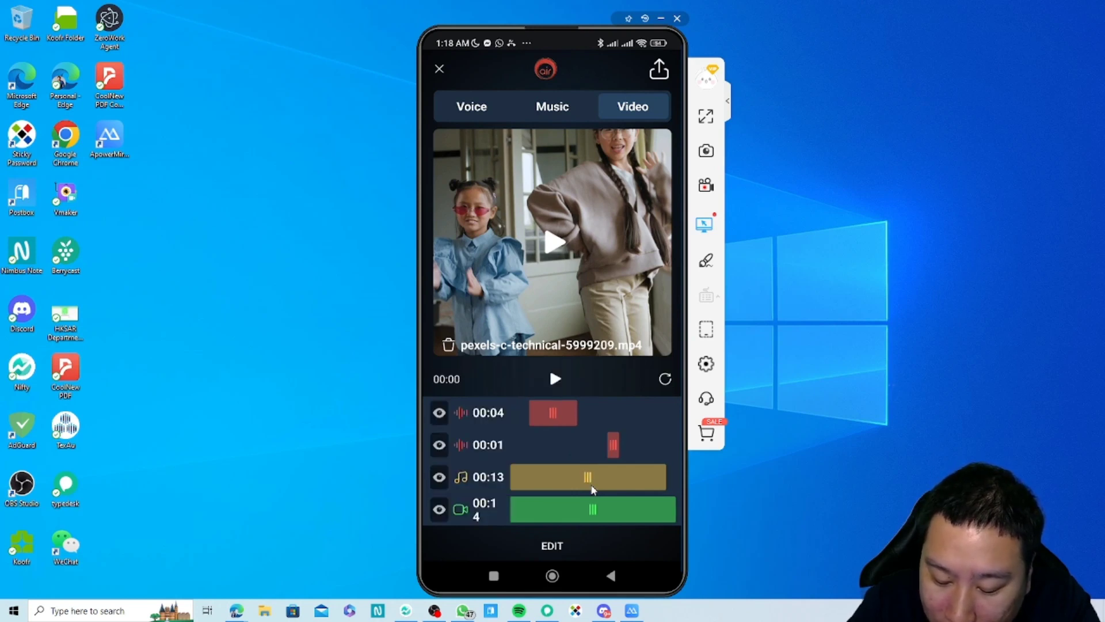
left_click(593, 488)
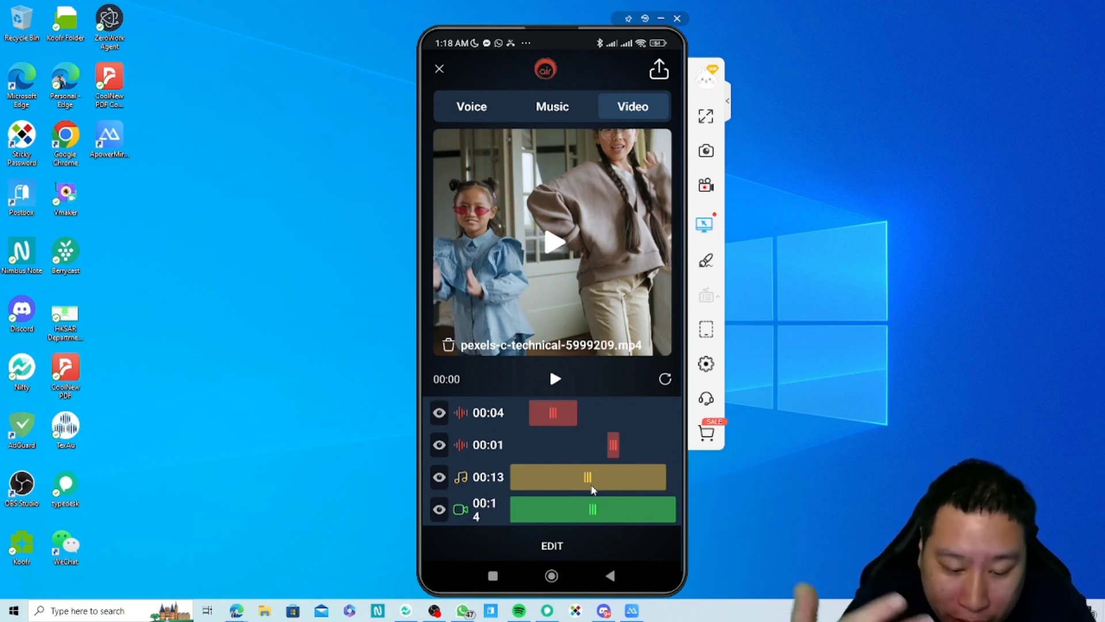
left_click(593, 487)
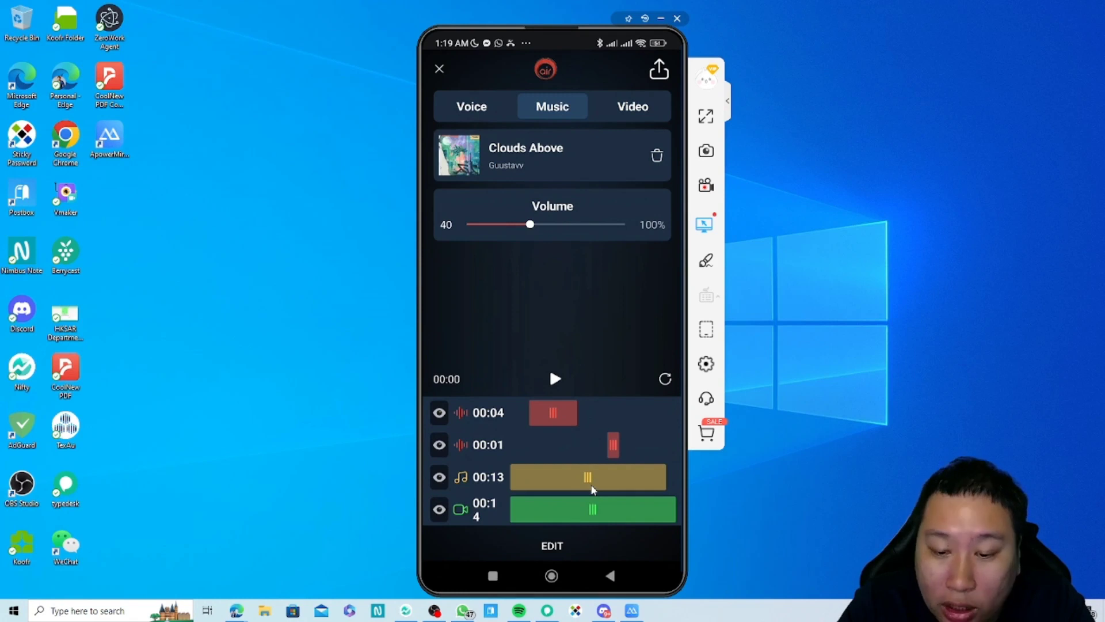
left_click(593, 488)
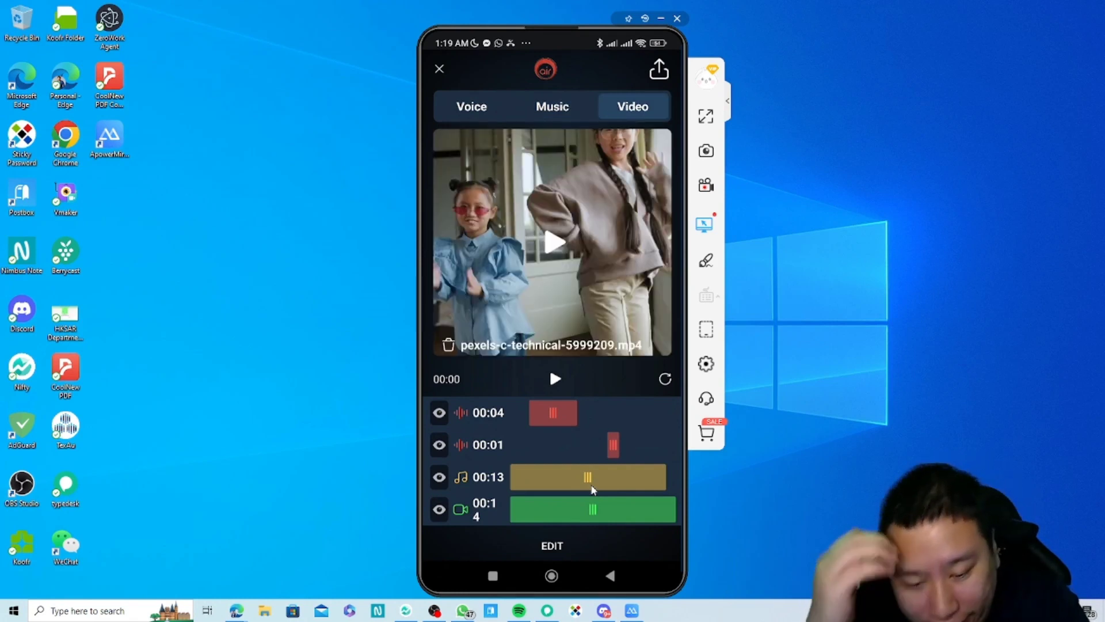